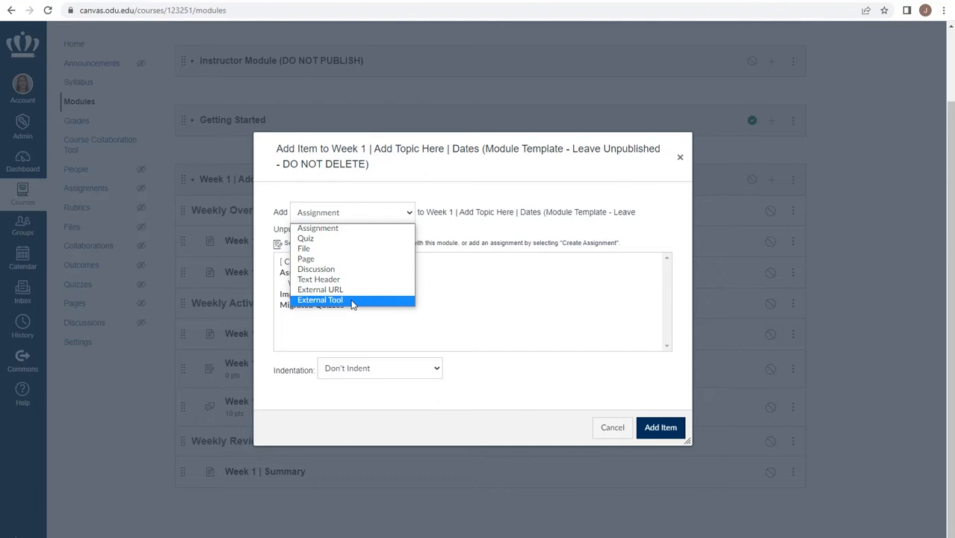
Create a page named "New Page" and add it to the Week 1 template module without indentation.
click(318, 261)
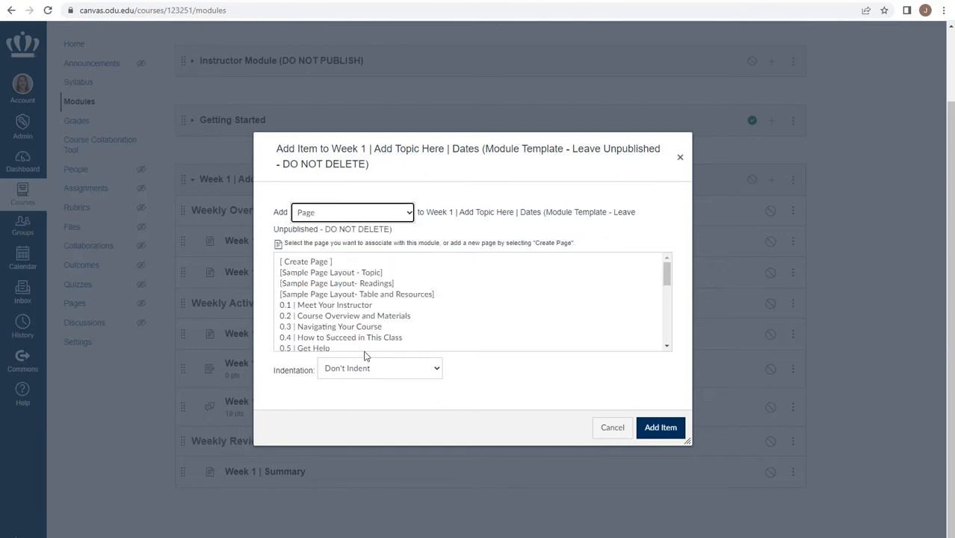
click(301, 262)
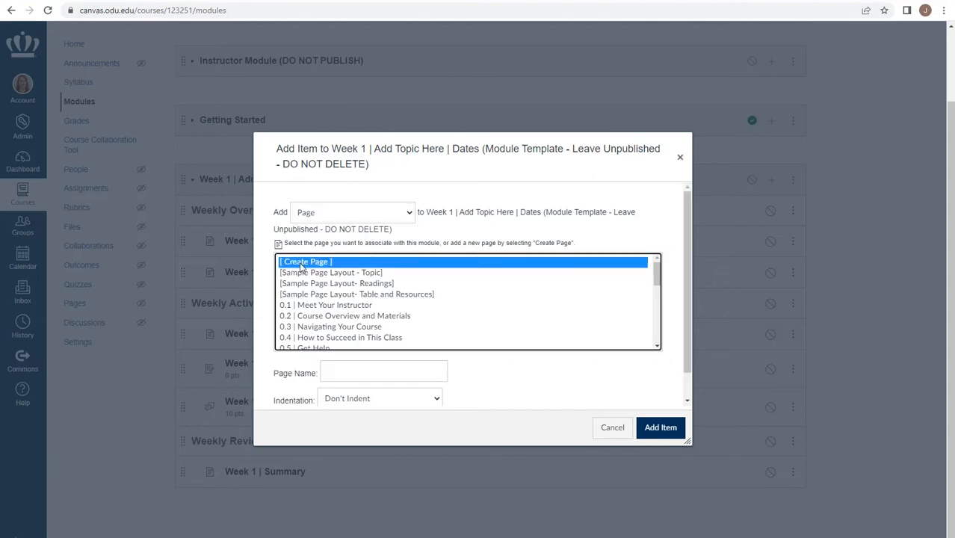
click(354, 373)
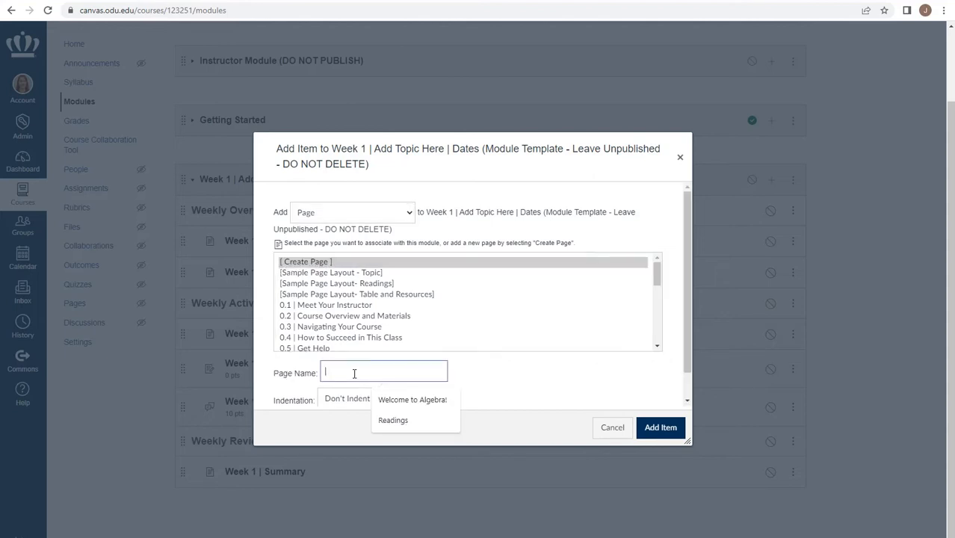
text(New Page |)
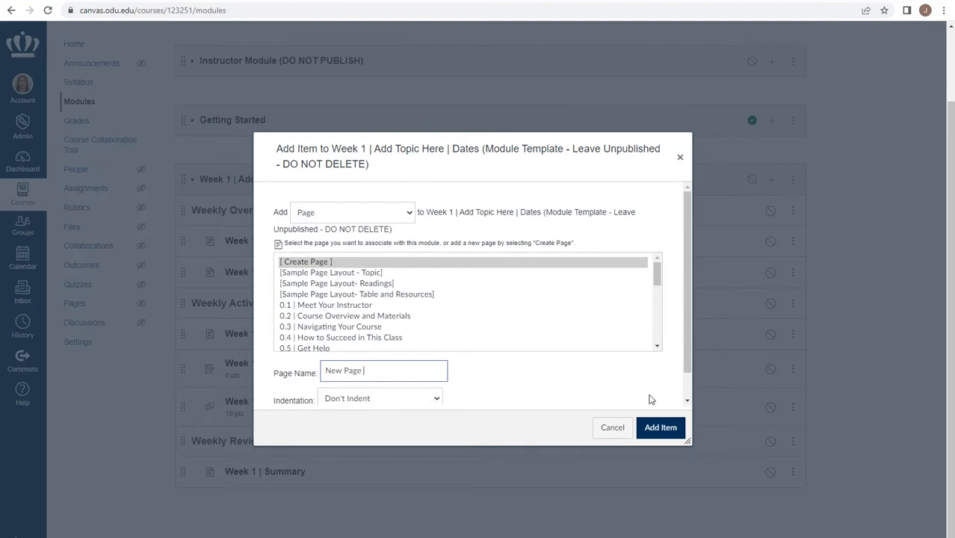
click(660, 427)
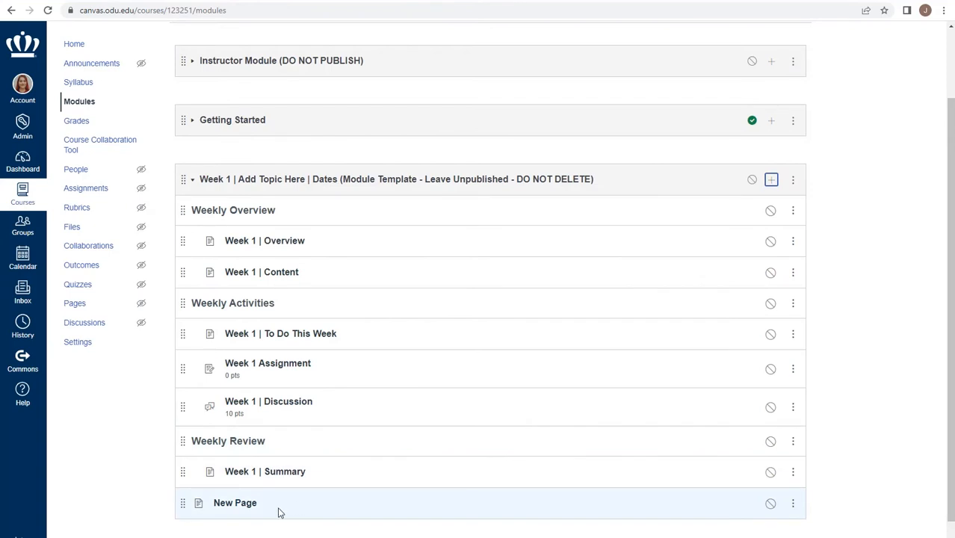
View the New Page item in a separate browser tab and return to the modules list.
right_click(225, 508)
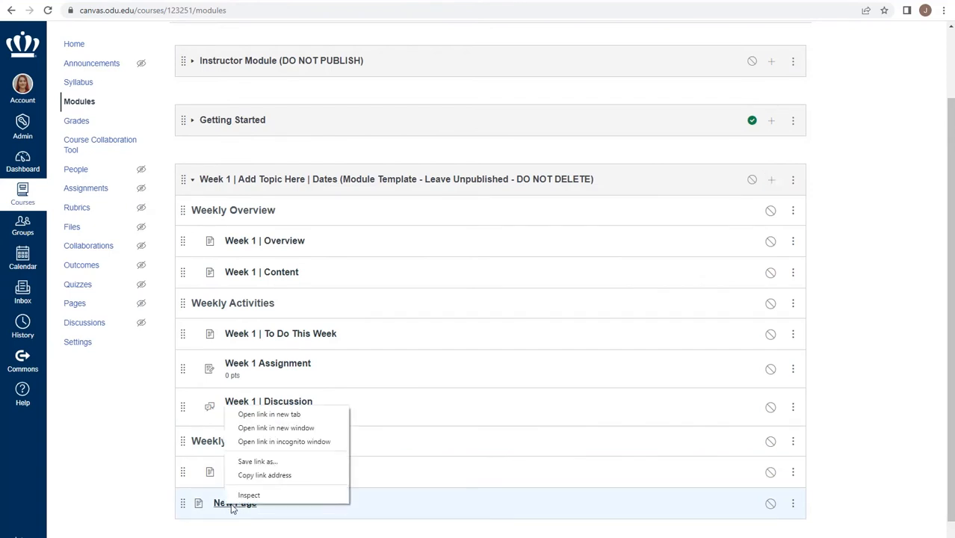
click(269, 414)
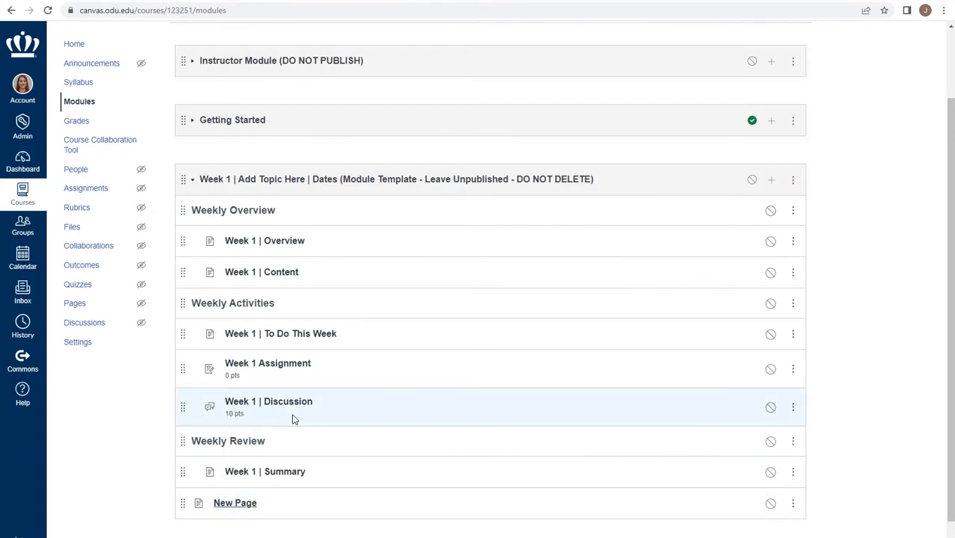
click(367, 22)
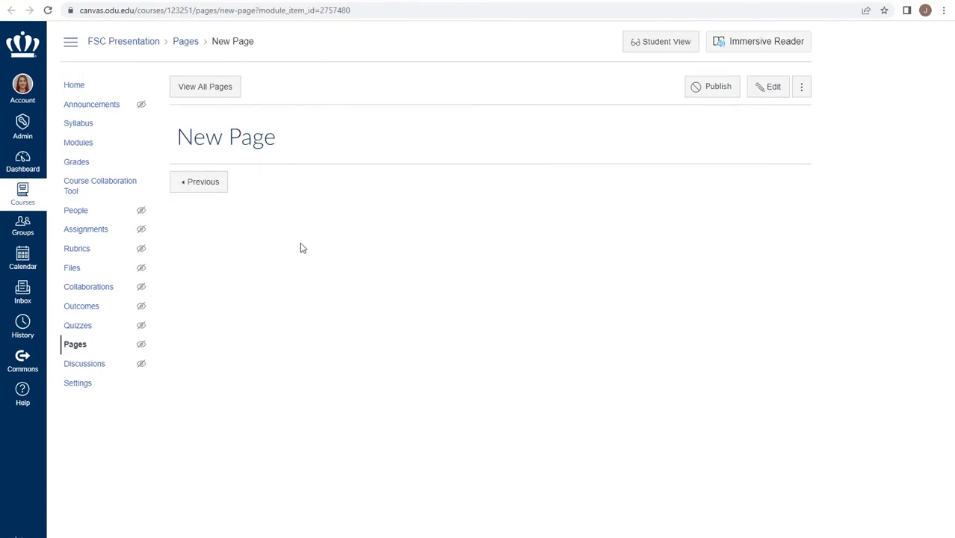
click(395, 1)
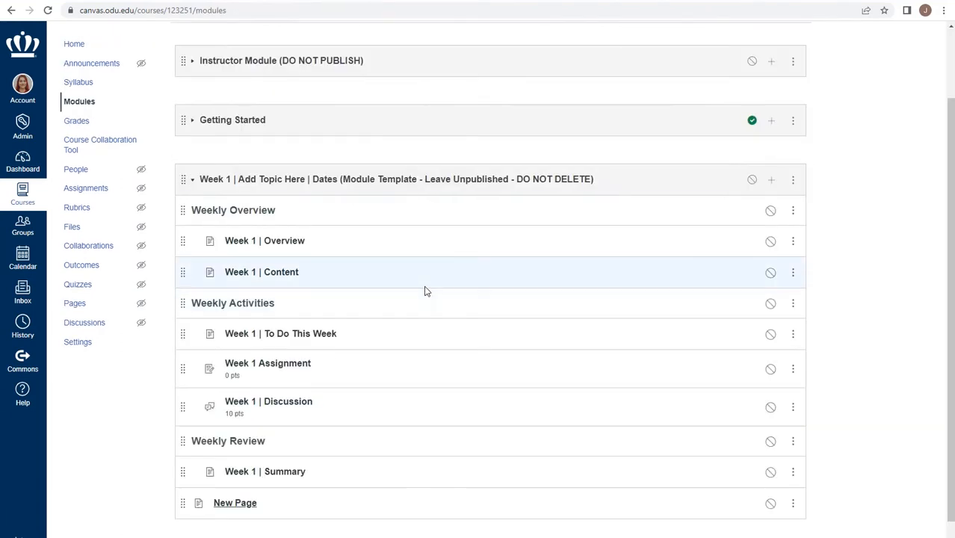
Add the existing University Resources page to the Week 1 template module.
click(772, 181)
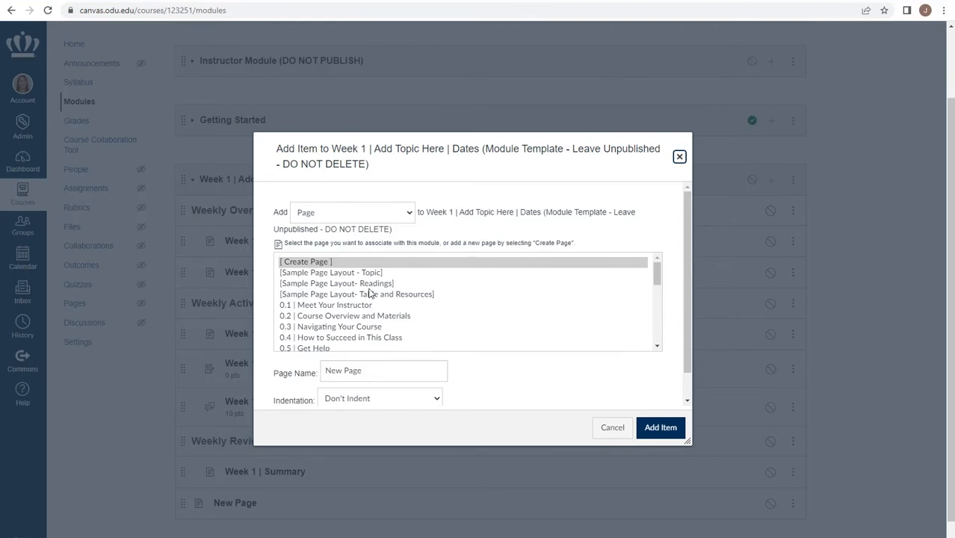
scroll(369, 293, down, 3)
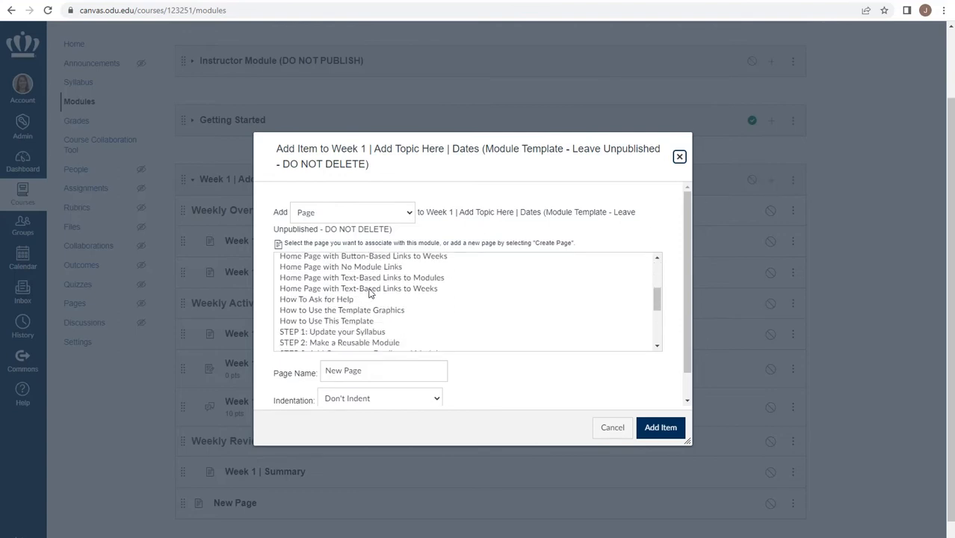
scroll(369, 293, down, 5)
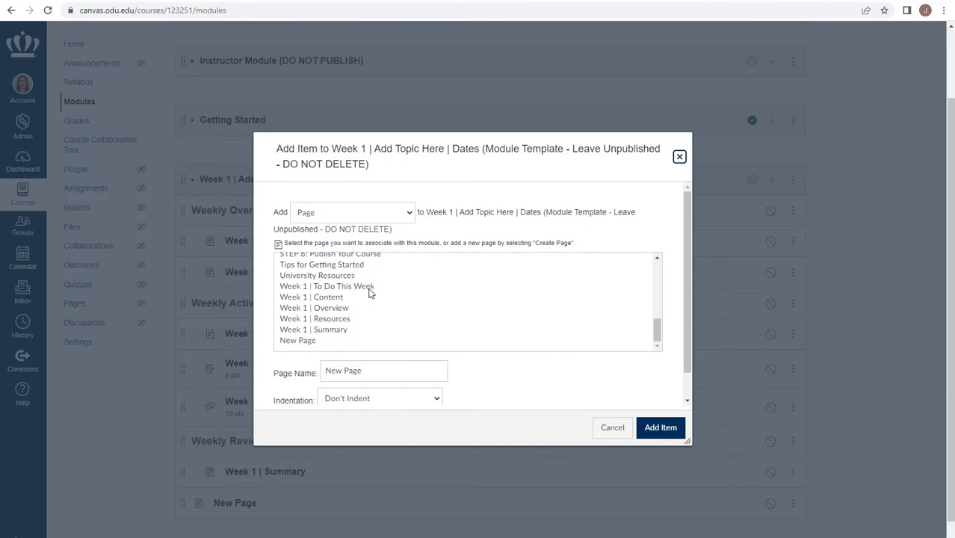
scroll(369, 294, up, 2)
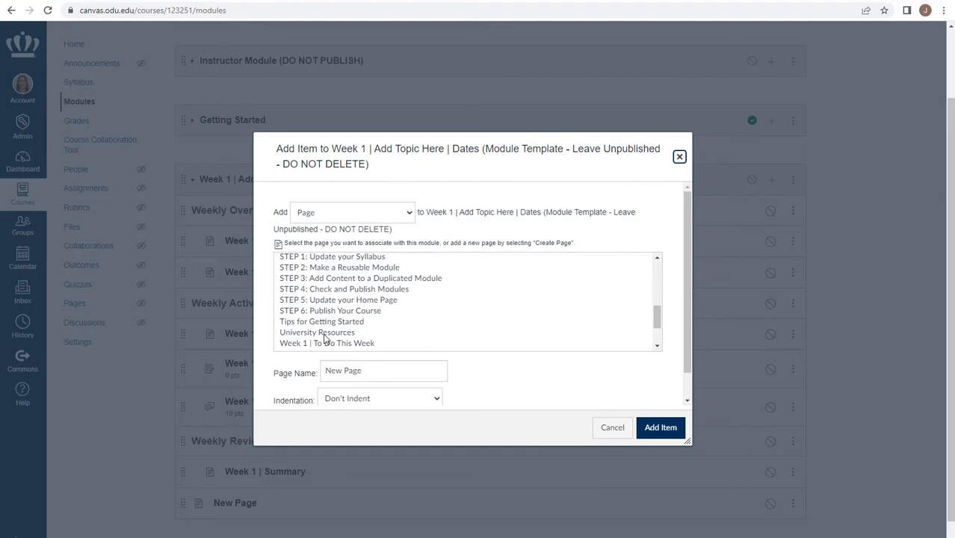
click(324, 336)
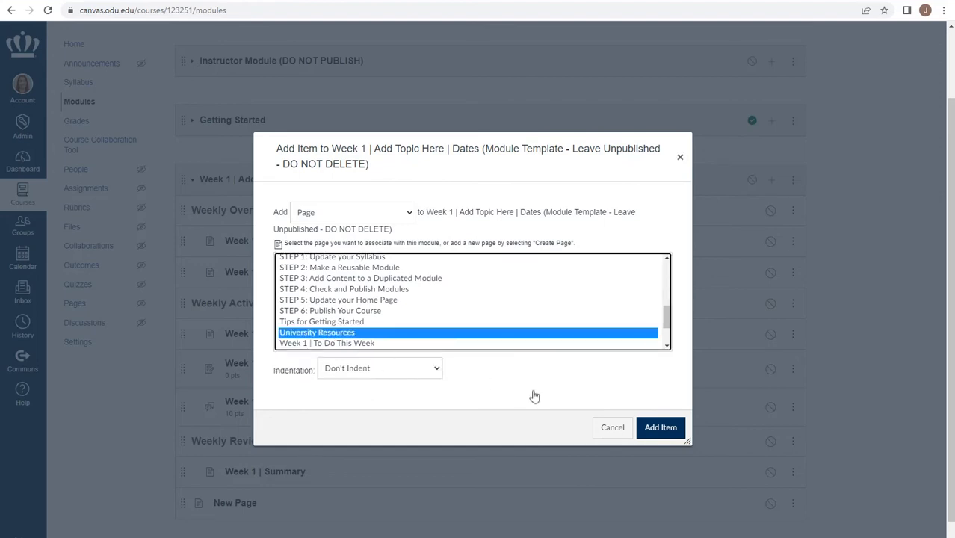
click(660, 426)
Indent the University Resources and New Page items one level in the Week 1 module.
scroll(309, 503, down, 1)
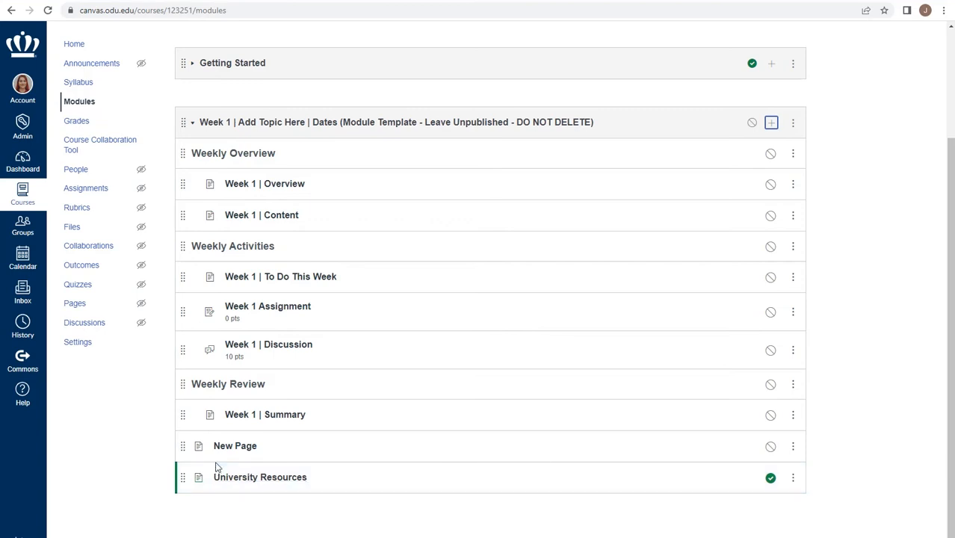
click(793, 482)
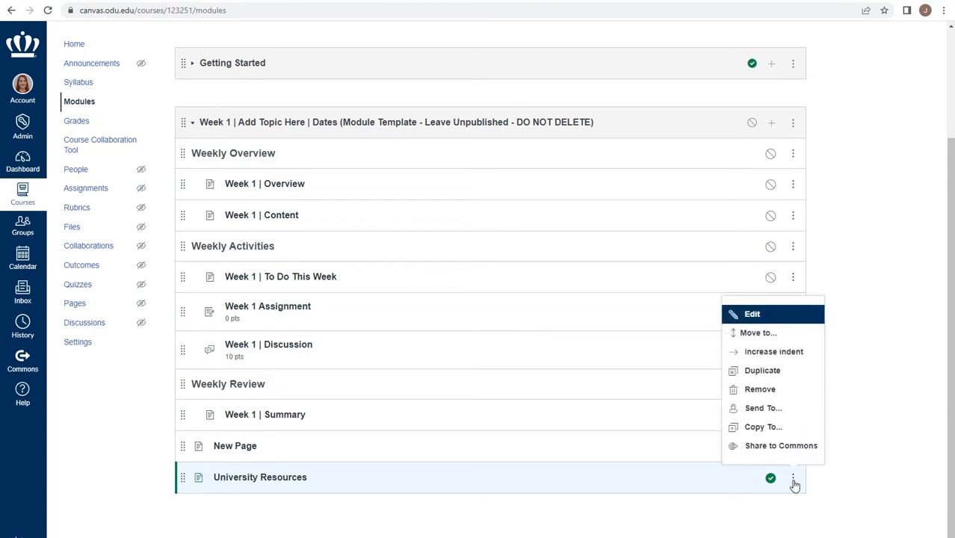
click(774, 354)
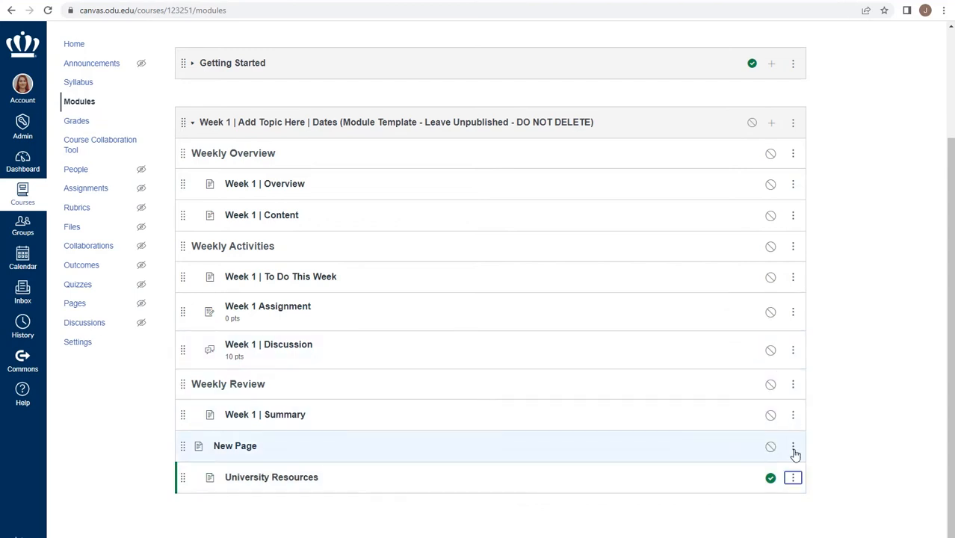
click(793, 448)
click(781, 323)
Remove the New Page item from the Week 1 module and dismiss the notifications.
click(793, 448)
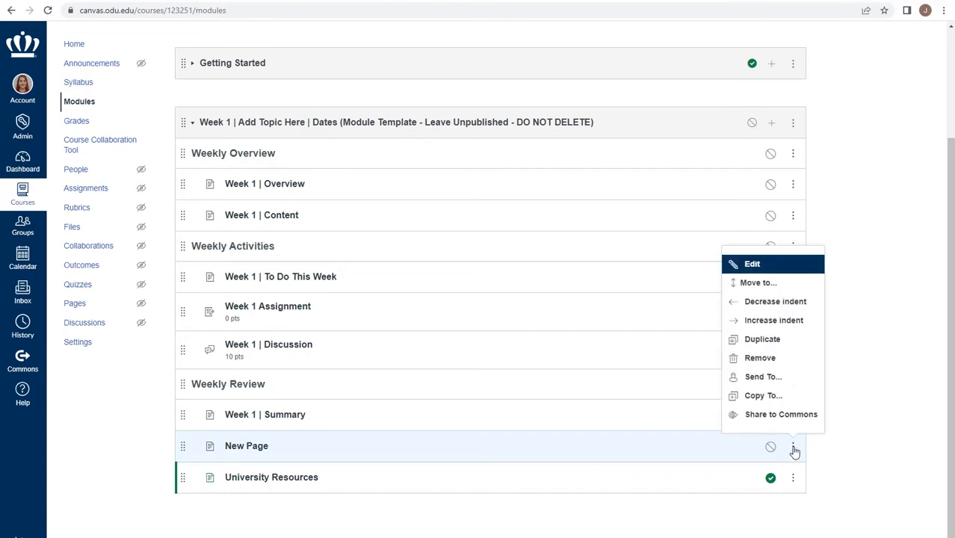
click(765, 363)
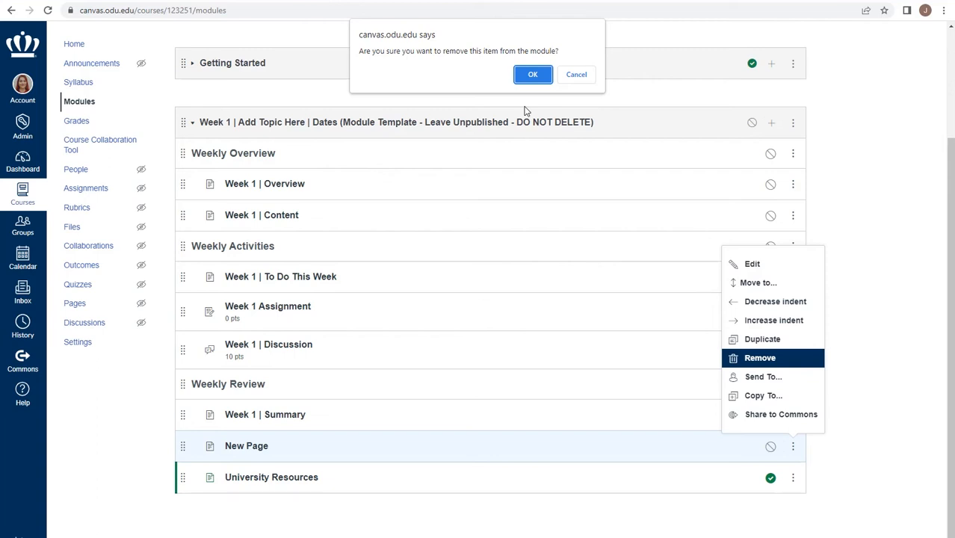
key(Return)
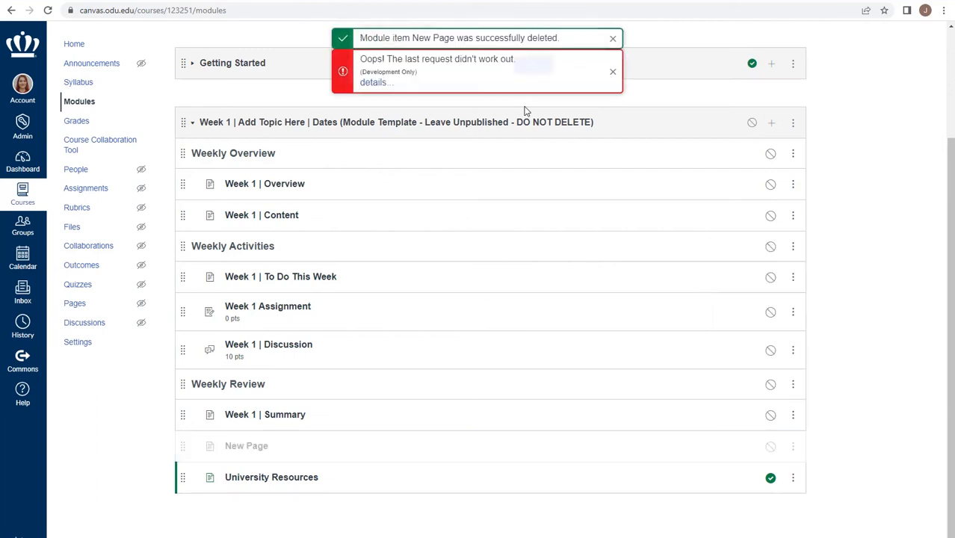
click(613, 74)
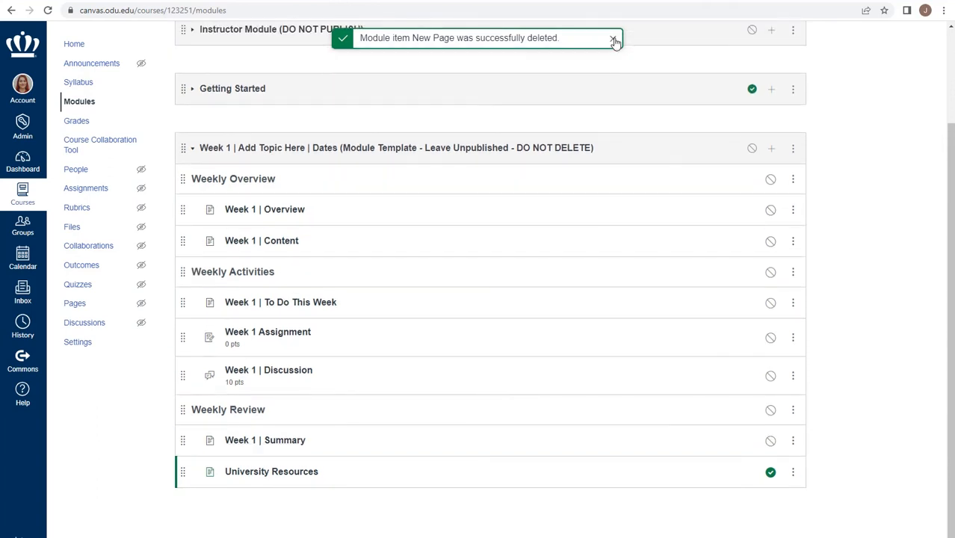
click(613, 39)
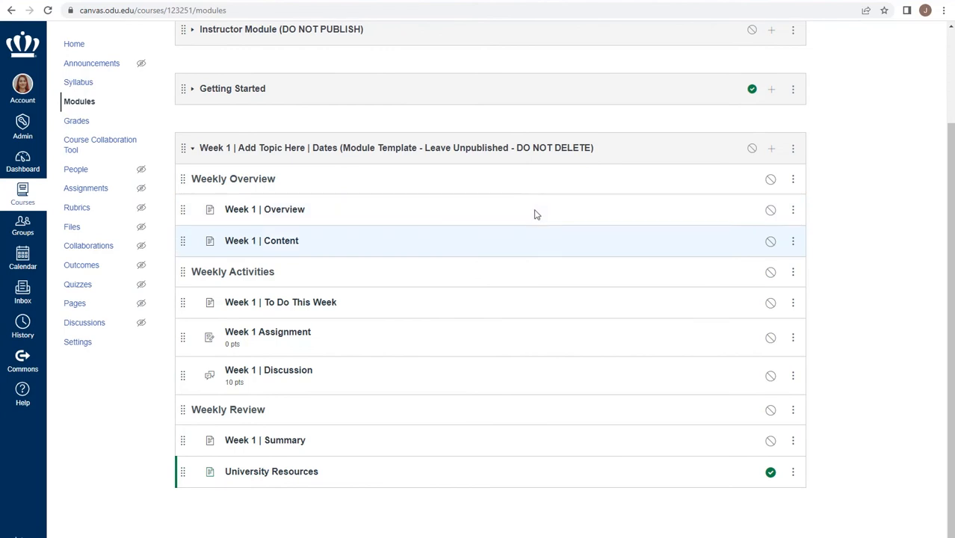
Look for New Page in the full list of the course's pages.
click(73, 305)
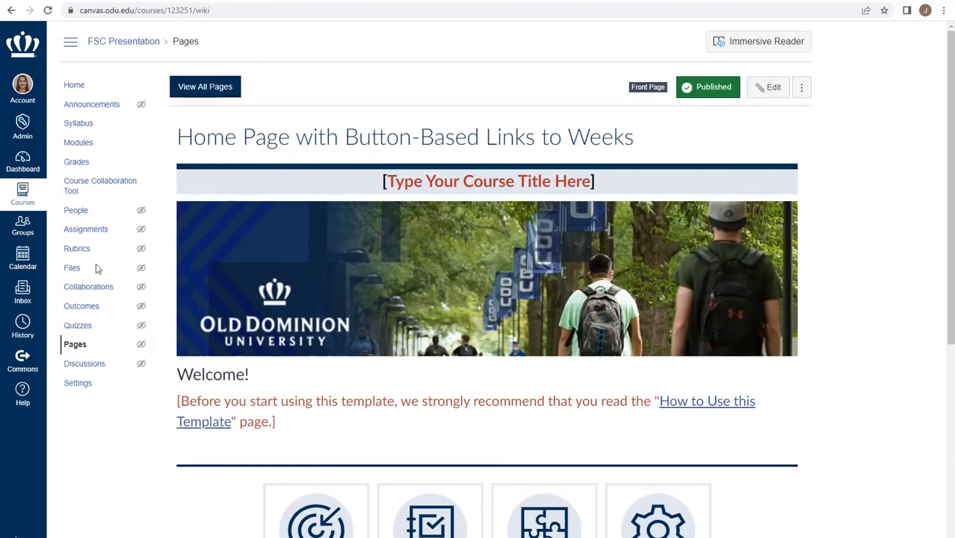
click(203, 87)
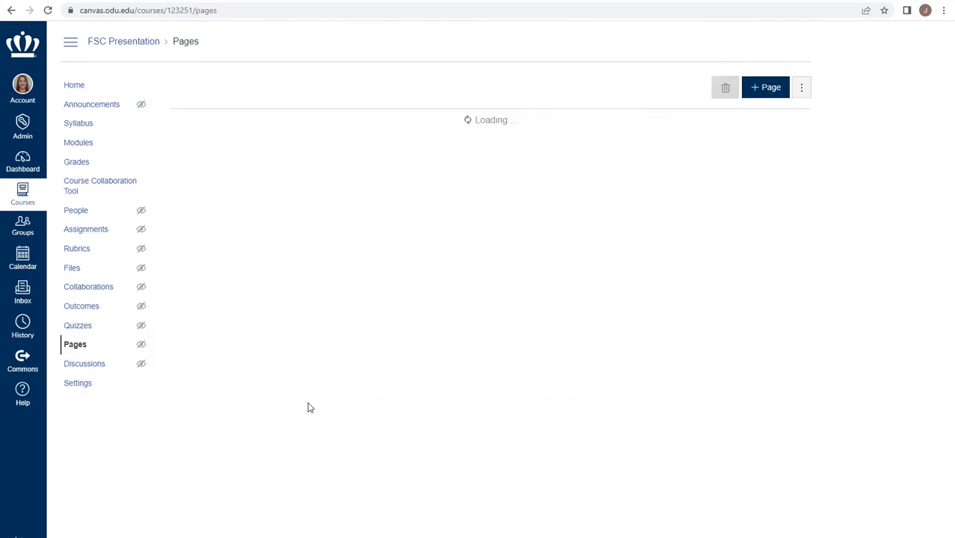
scroll(309, 408, down, 1)
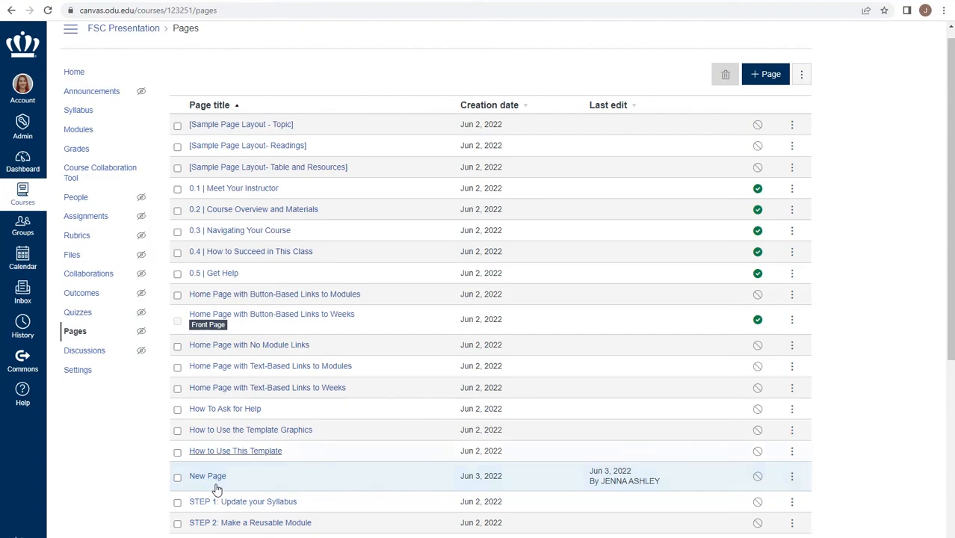
Return to the course modules and add the existing New Page to the Week 1 template module.
click(84, 131)
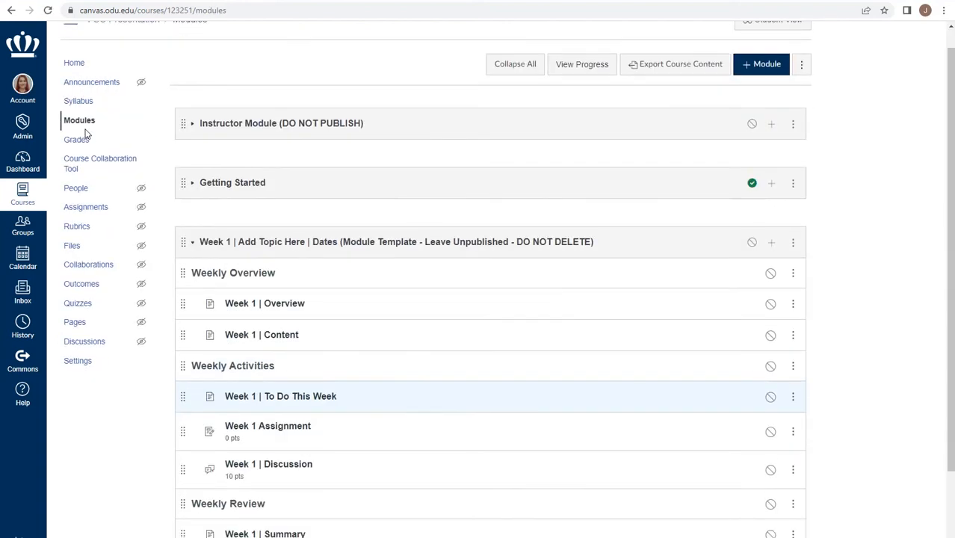
scroll(120, 132, down, 2)
click(772, 149)
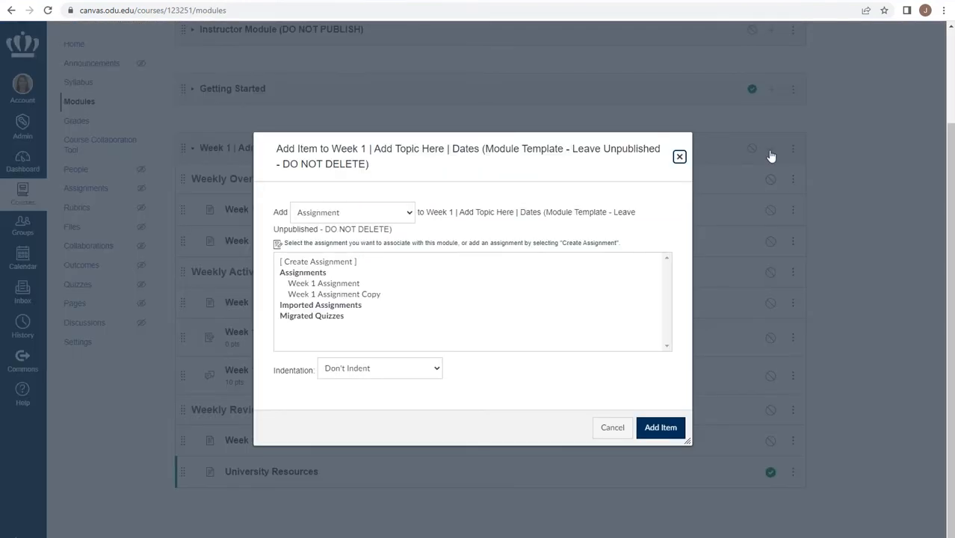
click(386, 214)
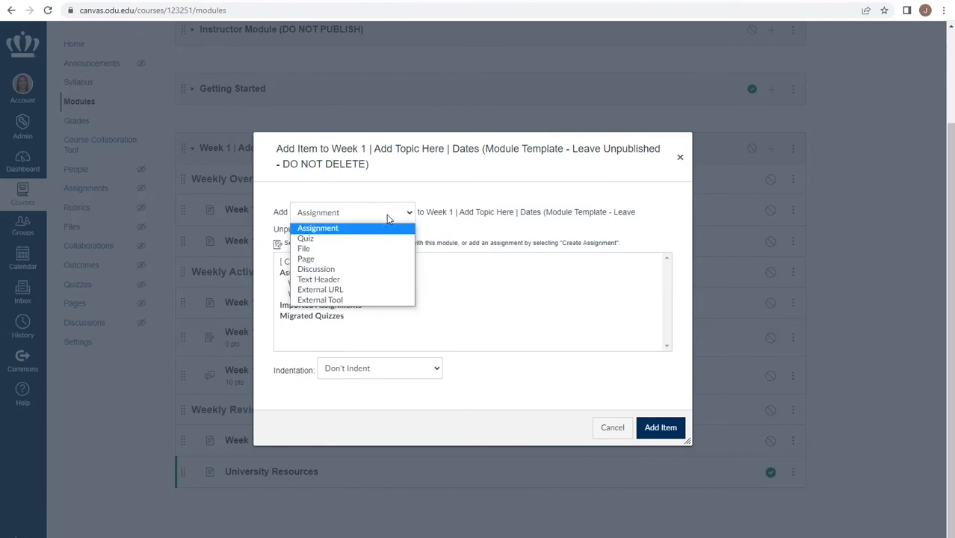
click(321, 258)
scroll(334, 320, down, 5)
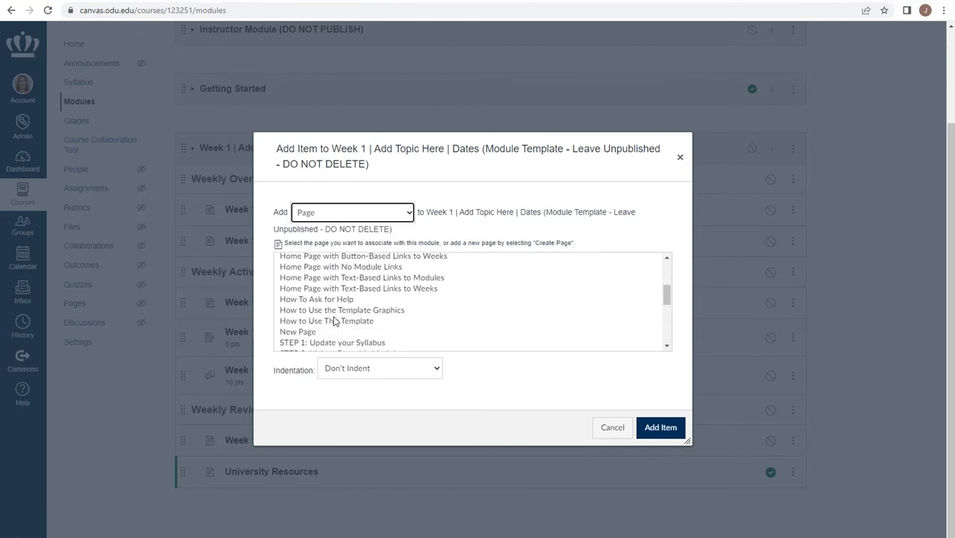
click(322, 334)
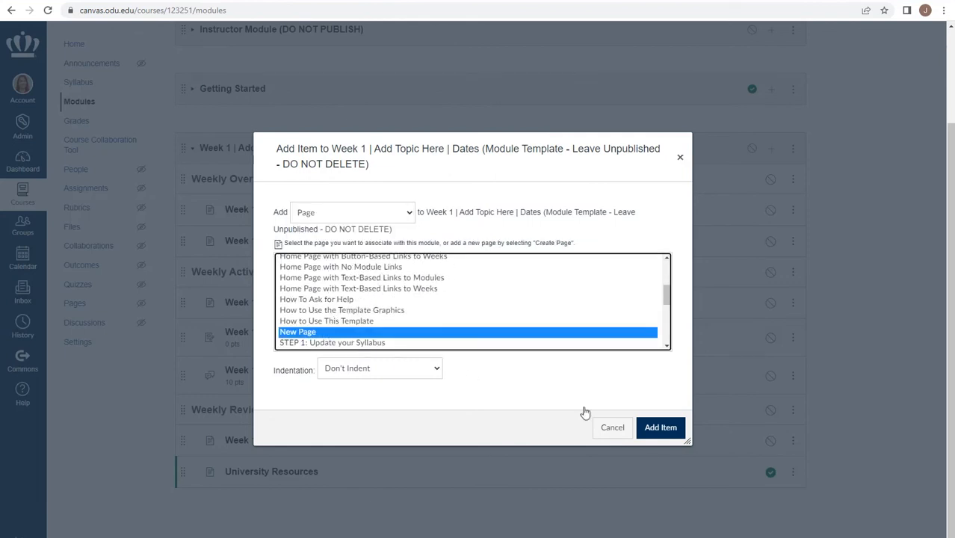
click(659, 427)
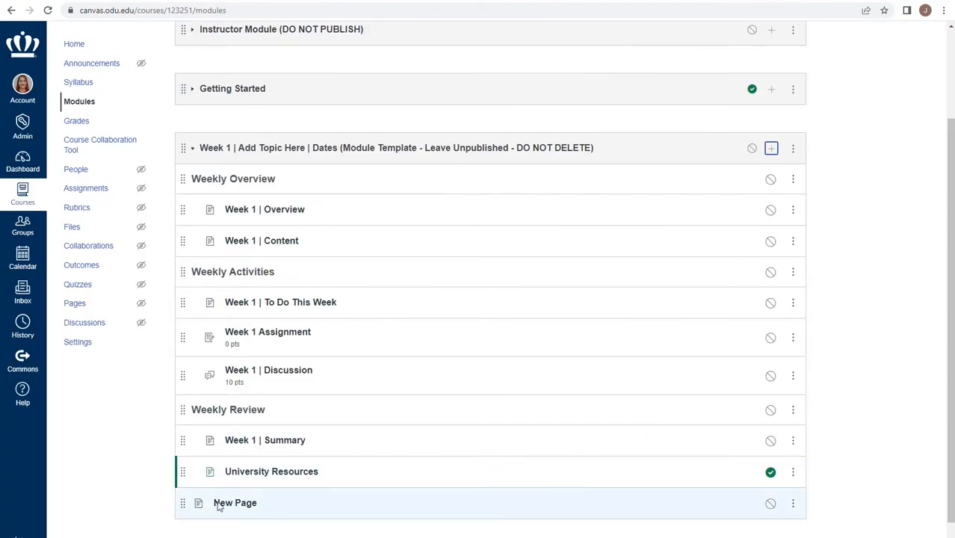